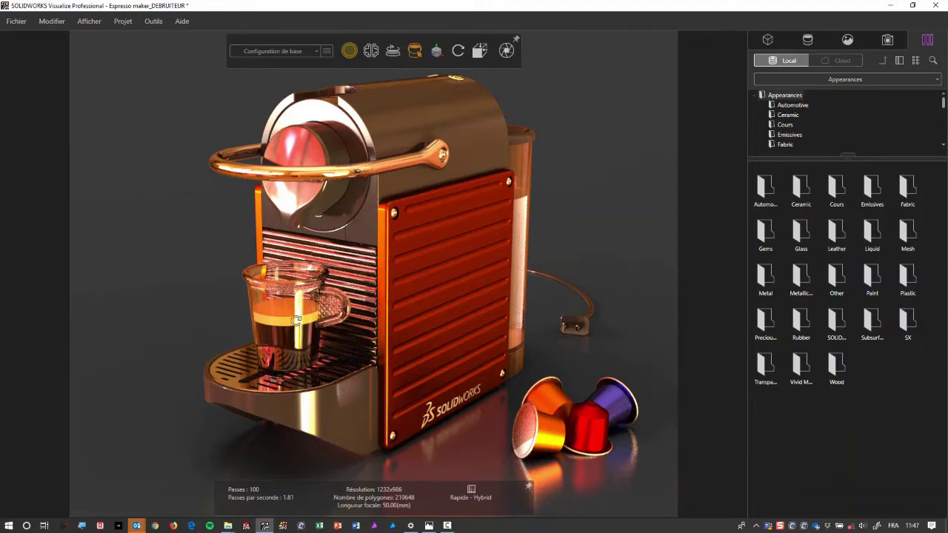
Step: Orbit, zoom and pan until the espresso glass under the spout fills the view
drag(298, 324, 315, 326)
scroll(314, 325, up, 5)
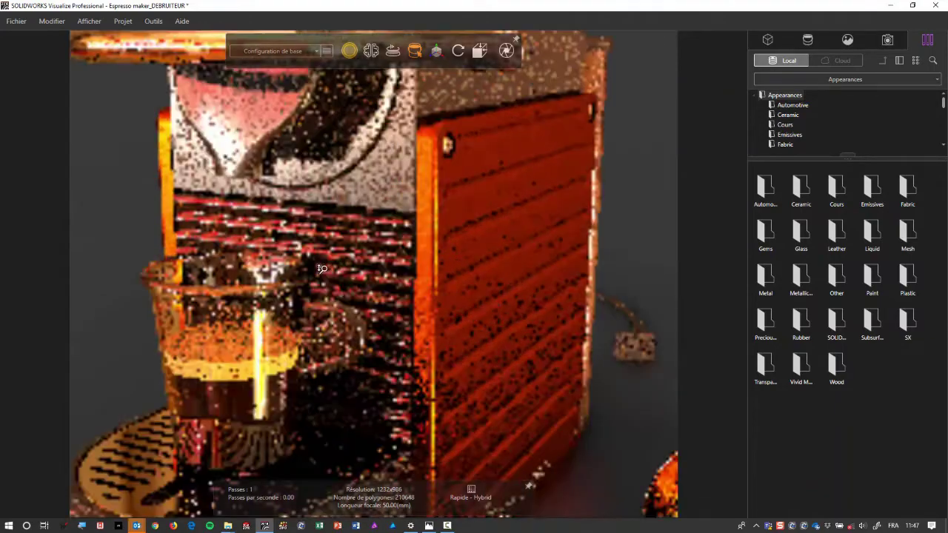
middle_drag(245, 325, 464, 286)
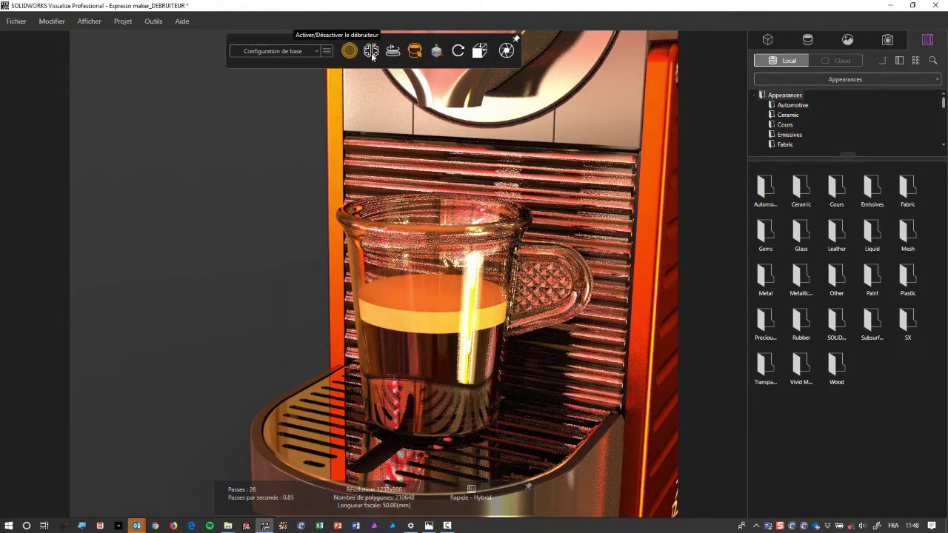
Step: Enable the denoiser, then zoom out to show the whole machine, capsules and water-tank side
click(370, 56)
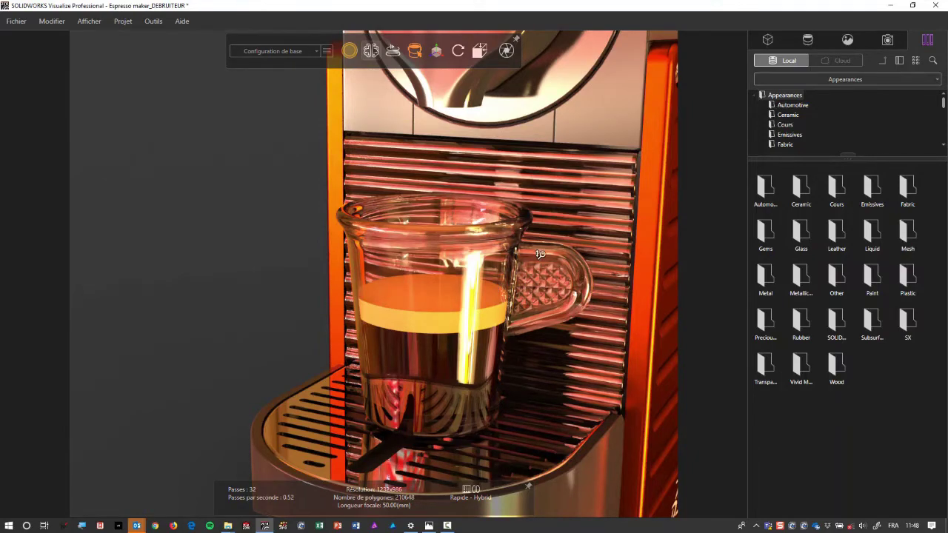
scroll(539, 254, down, 2)
scroll(548, 274, down, 2)
scroll(559, 296, down, 5)
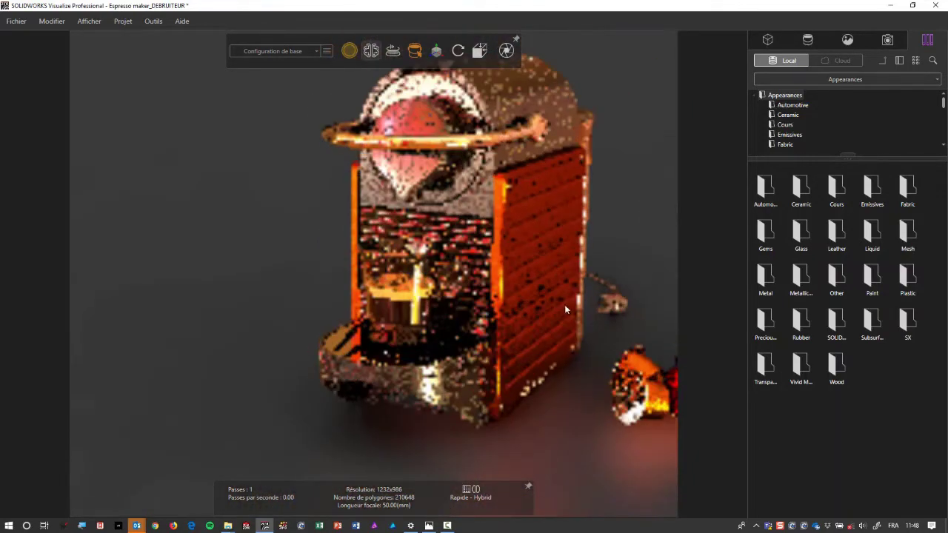
middle_drag(564, 310, 491, 311)
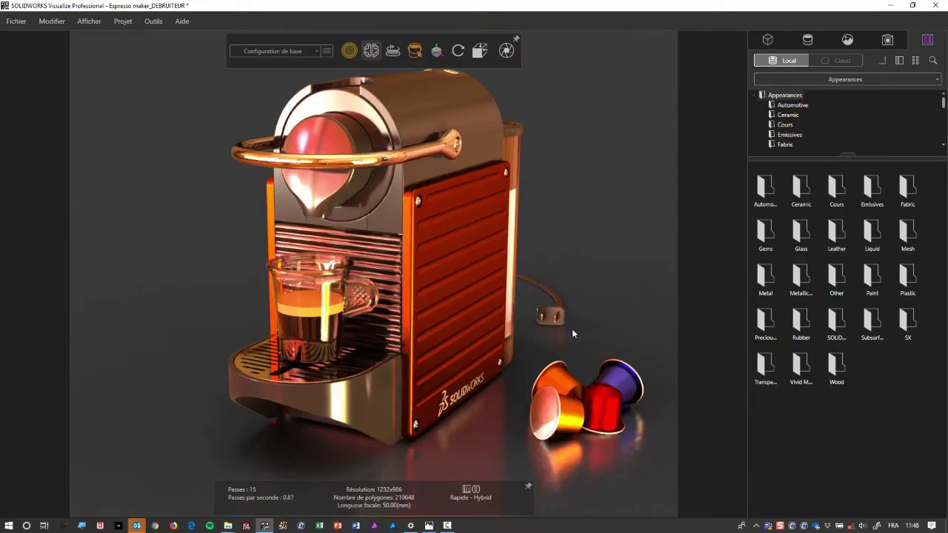
mouse_move(556, 327)
mouse_down()
mouse_move(304, 317)
mouse_move(540, 290)
mouse_up()
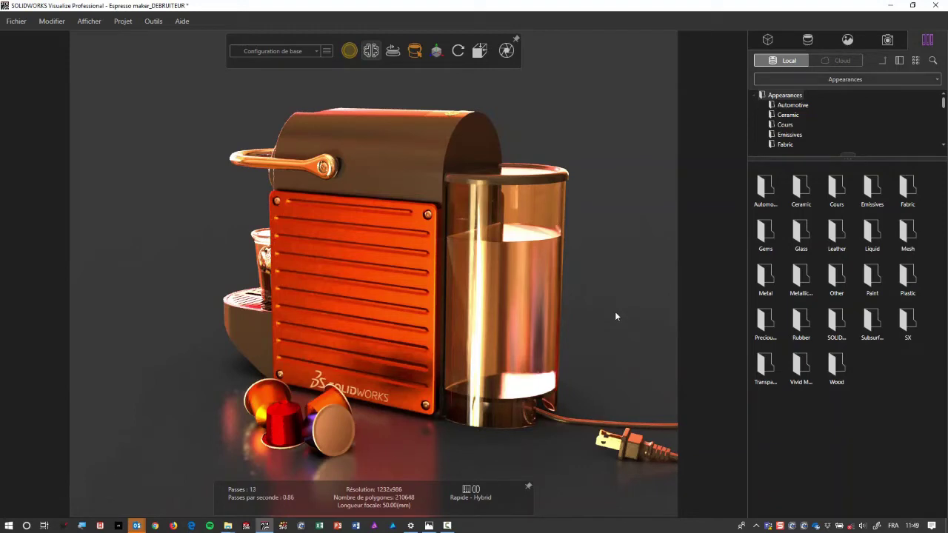
click(153, 21)
click(106, 126)
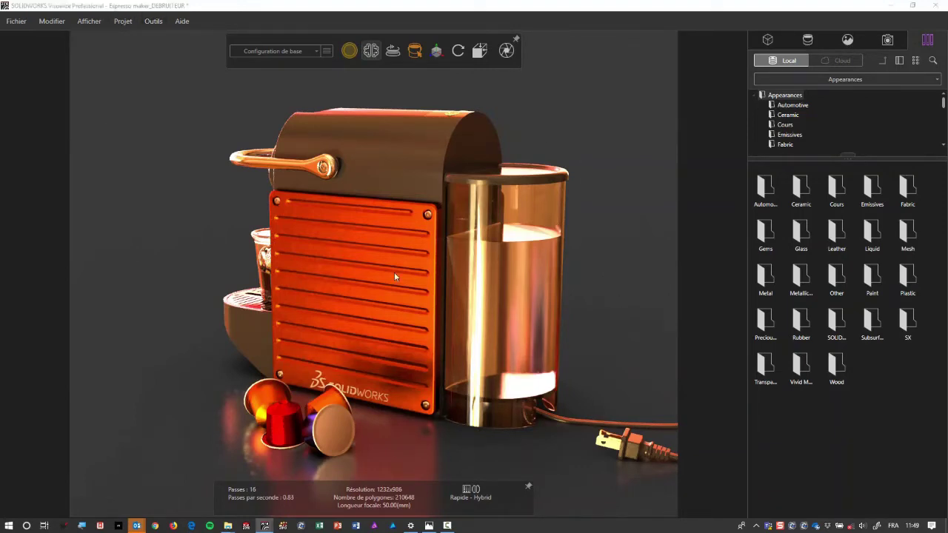
click(333, 158)
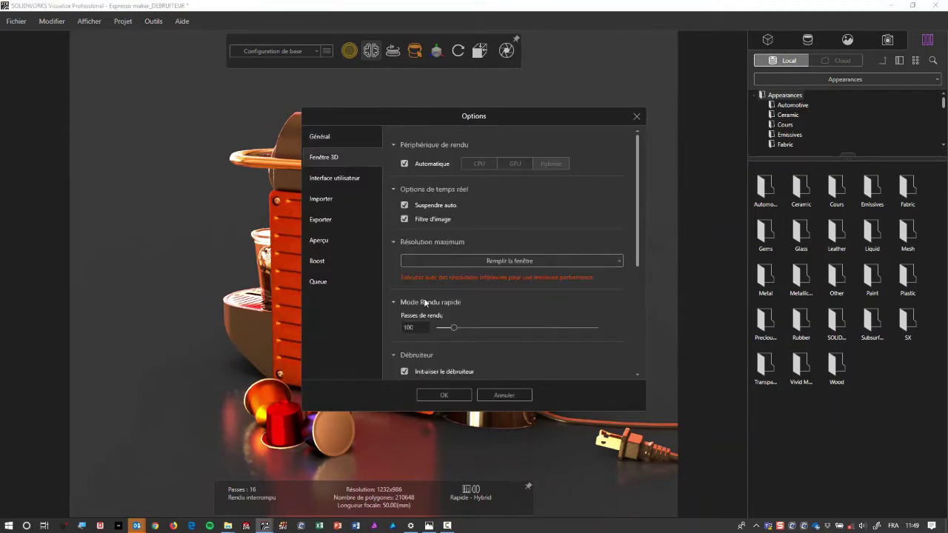
mouse_move(636, 249)
mouse_down()
mouse_move(636, 271)
mouse_move(595, 299)
mouse_up()
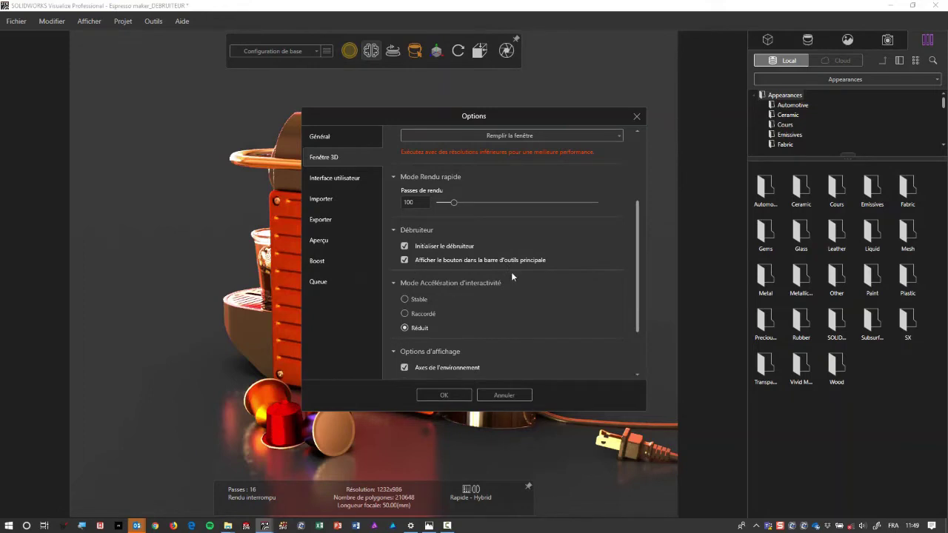
click(448, 396)
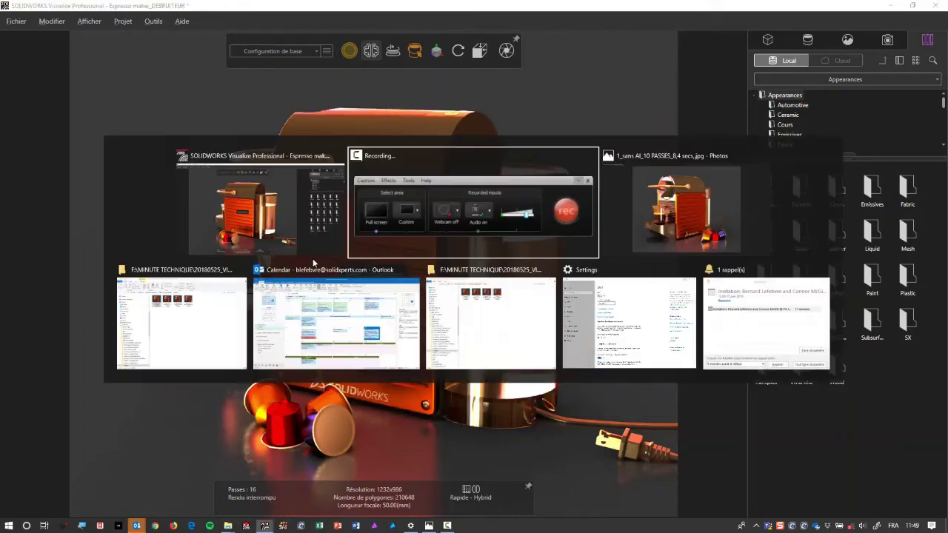
Step: In Photos, step from 2_AI_10 PASSES_6,42 secs.jpg to 3_sans AI_500 PASSES_4min 44 secs.jpg
key(alt+Tab)
key(alt+Tab)
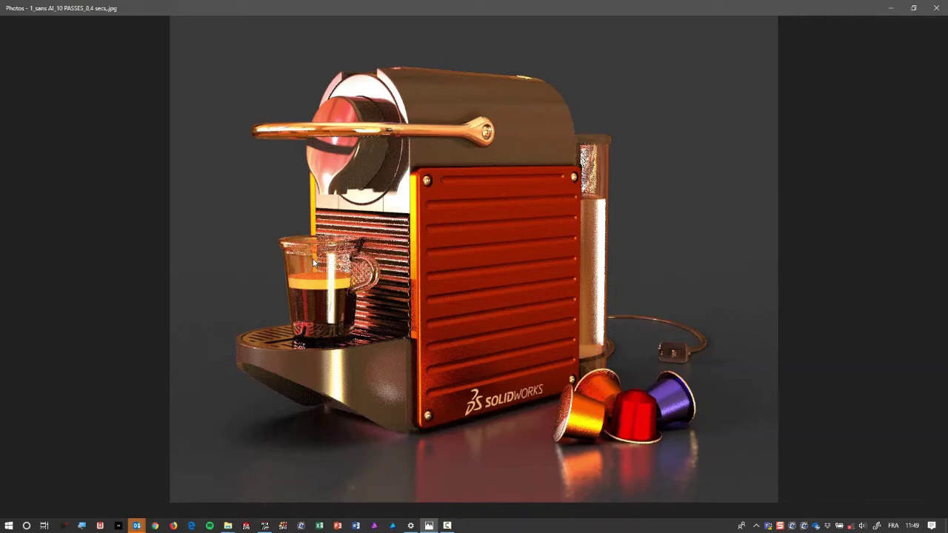
key(Right)
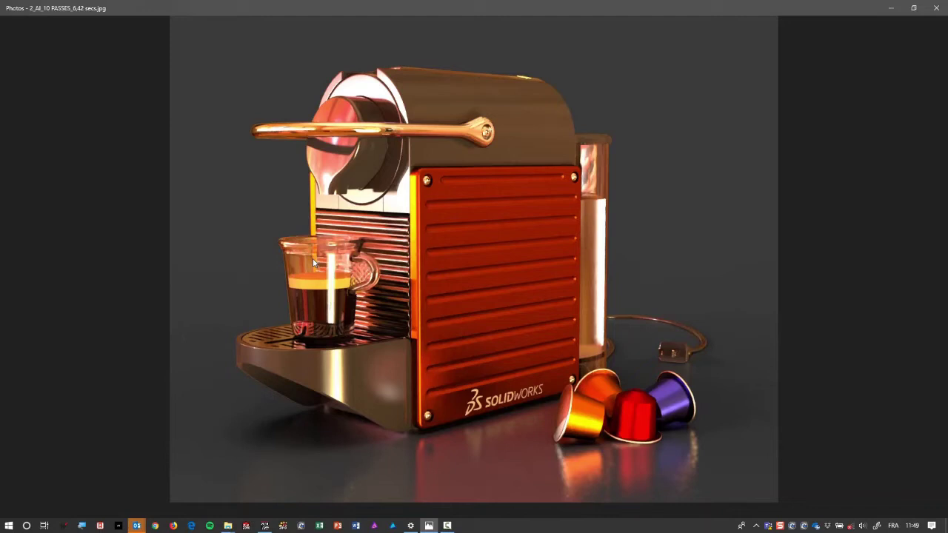
key(Right)
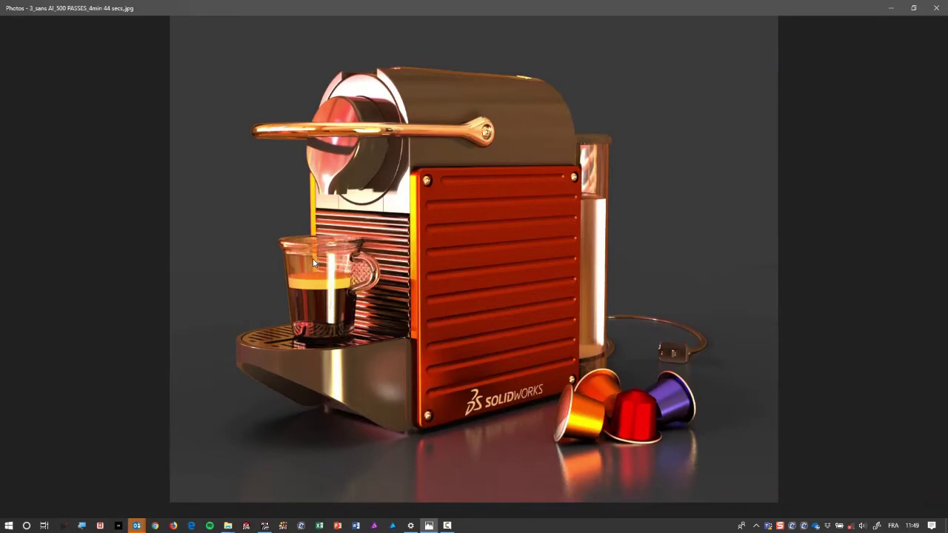